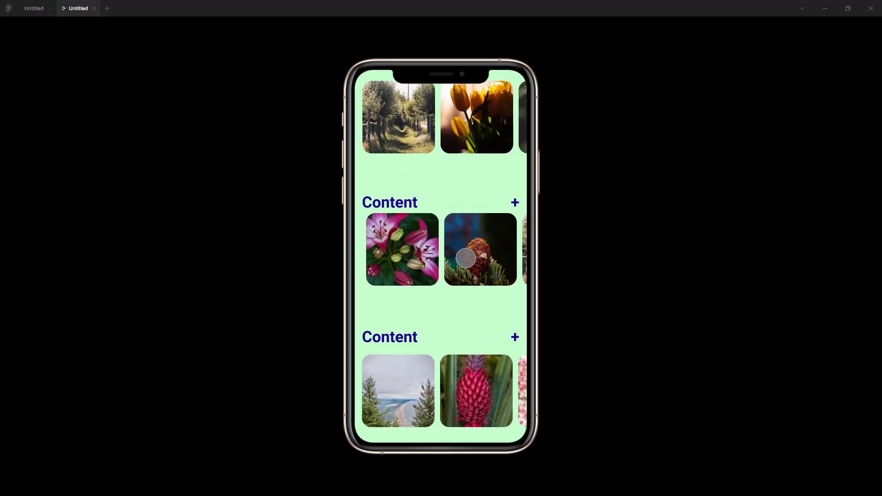
- Test the sideways scrolling of the three card rows in the running prototype and return to the design file
left_click_drag(464, 258, 517, 263)
left_click_drag(438, 385, 505, 368)
left_click_drag(429, 117, 521, 212)
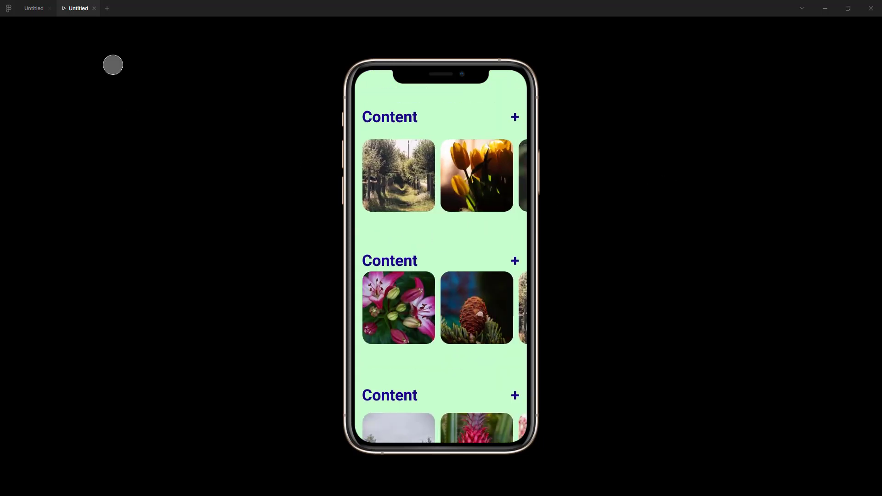
left_click(37, 12)
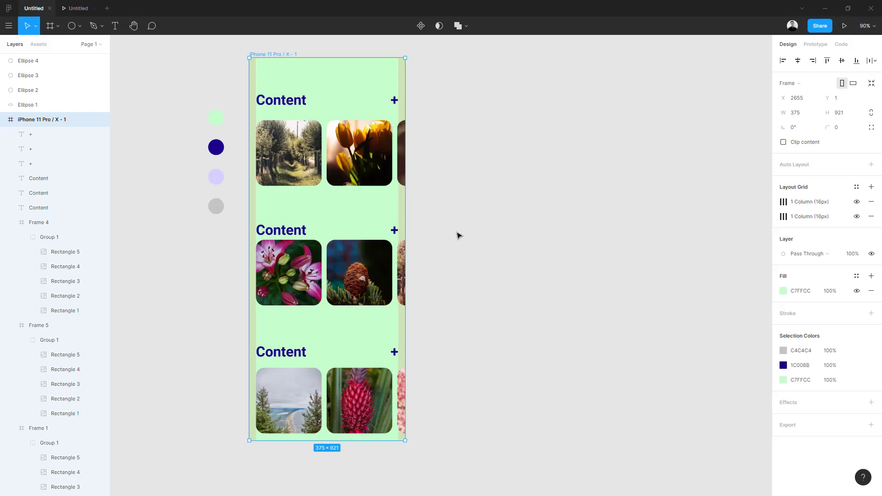
- Deselect the phone frame, preview the first card row's horizontal scrolling once more, and go back to the design file
scroll(510, 222, "up", 2)
scroll(510, 223, "left", 2)
scroll(295, 114, "right", 2)
scroll(295, 114, "down", 1)
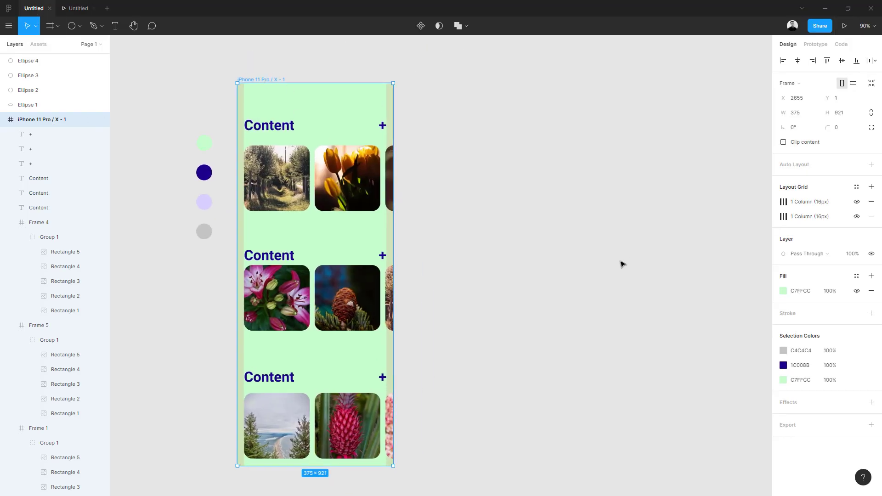
scroll(533, 236, "right", 3)
scroll(533, 236, "down", 1)
scroll(533, 236, "left", 1)
left_click(359, 206)
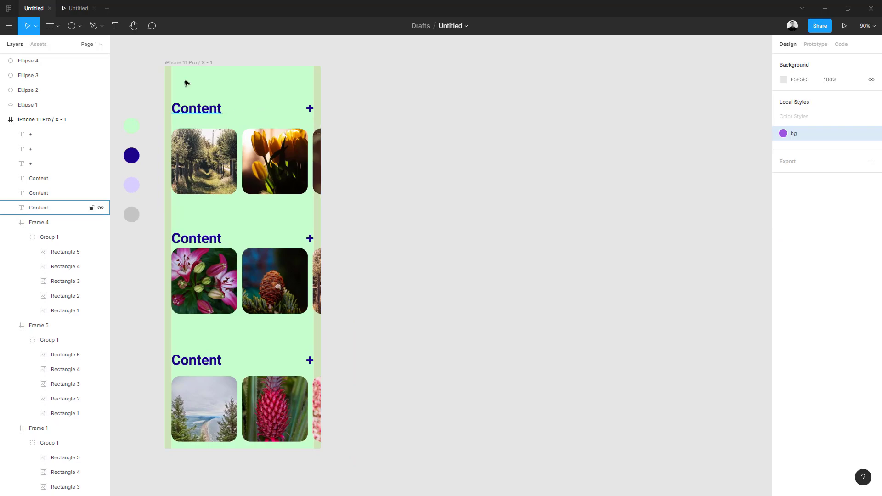
left_click(74, 8)
left_click_drag(536, 225, 435, 171)
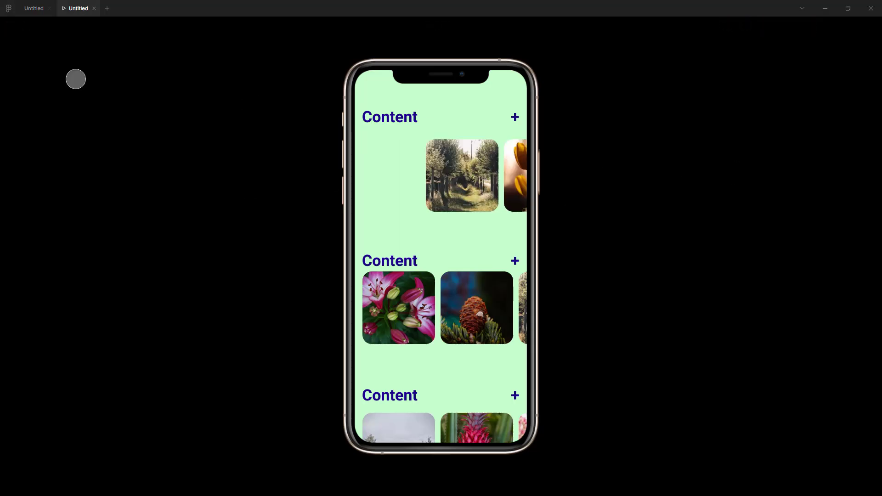
left_click(46, 13)
- Add a new frame with the iPhone 11 Pro / X preset (375 × 812) beside the existing phone screen
scroll(393, 202, "right", 3)
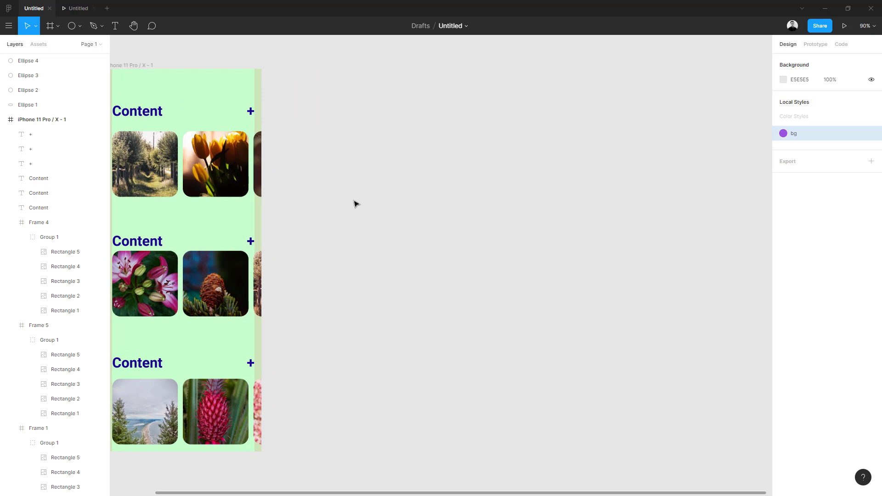
scroll(374, 174, "left", 2)
key("f")
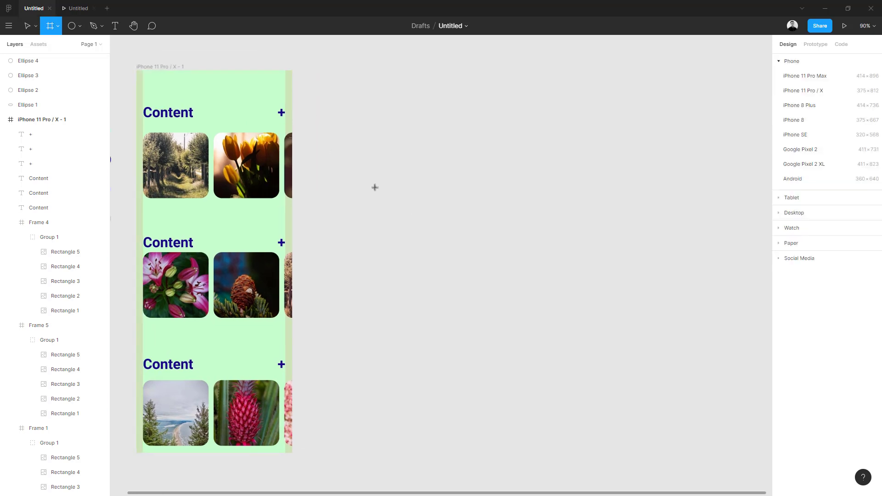
left_click(58, 26)
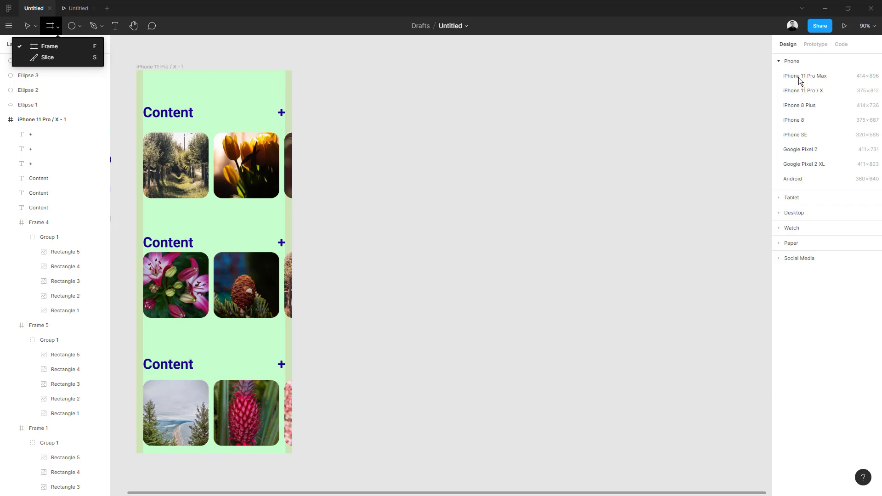
left_click(795, 93)
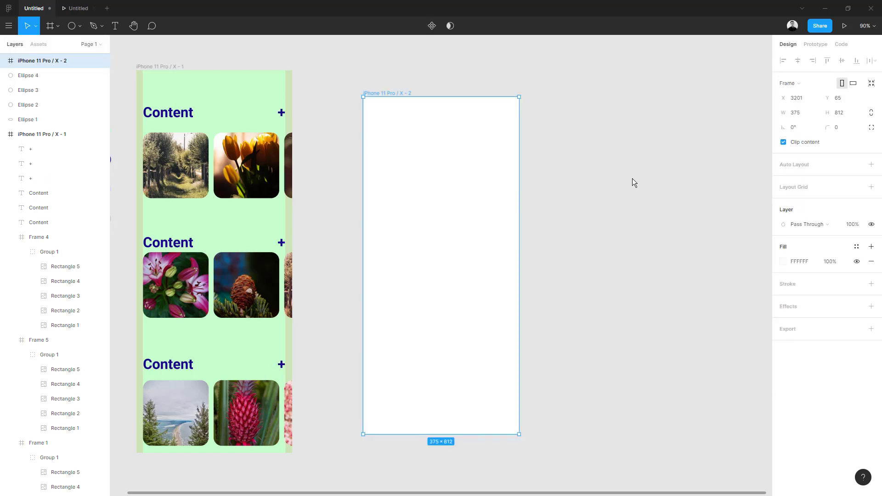
- Draw a square about 176 × 176 on the empty canvas beside the new phone frame
scroll(575, 200, "left", 2)
scroll(634, 200, "down", 1)
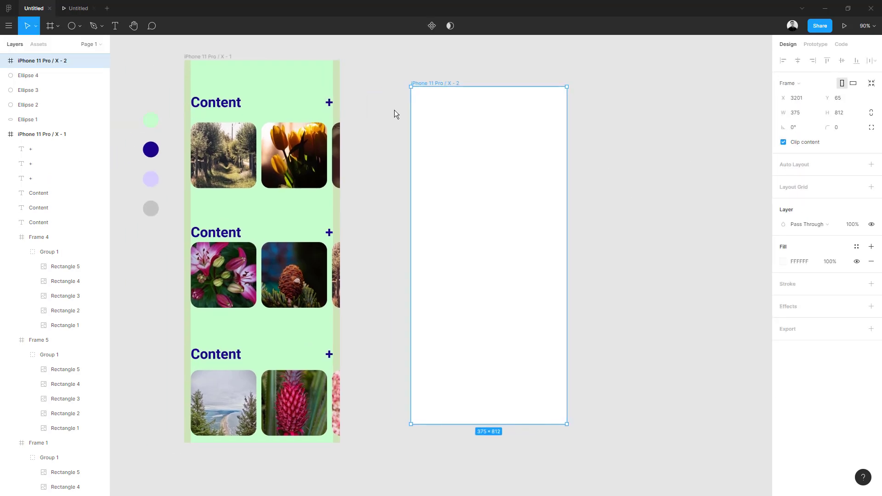
left_click_drag(399, 138, 315, 148)
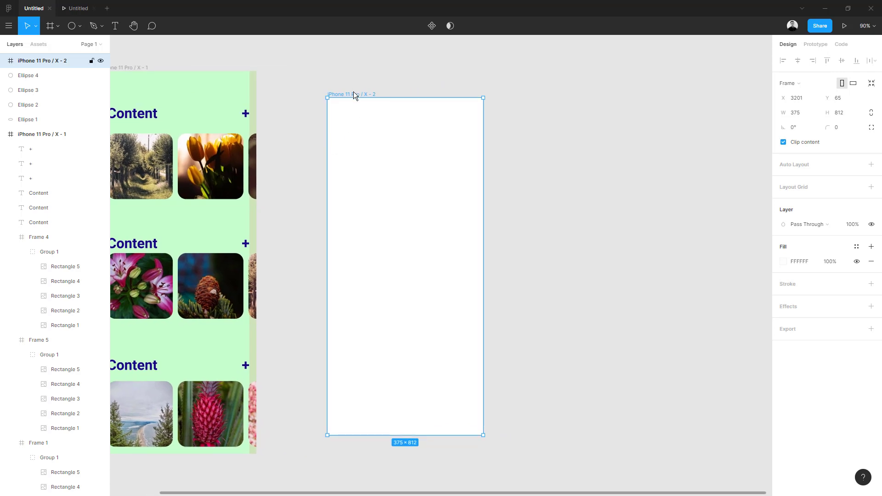
scroll(453, 193, "right", 3)
left_click(473, 205)
scroll(473, 206, "left", 3)
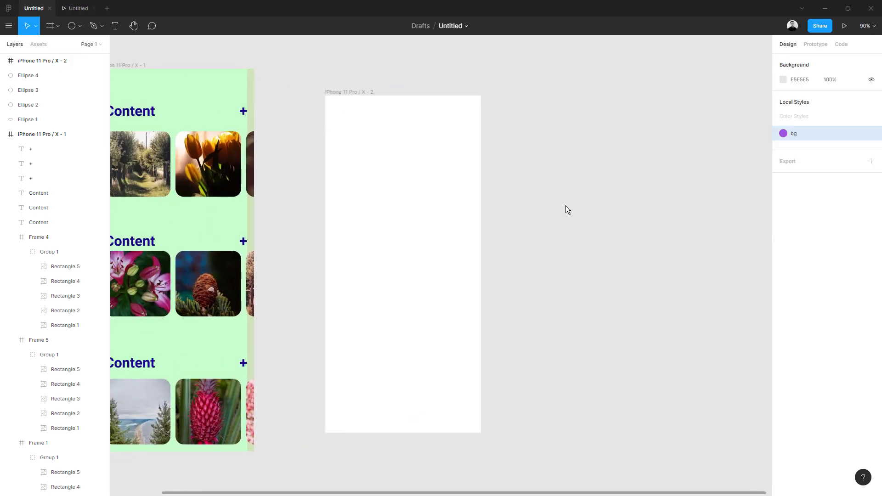
scroll(449, 202, "right", 5)
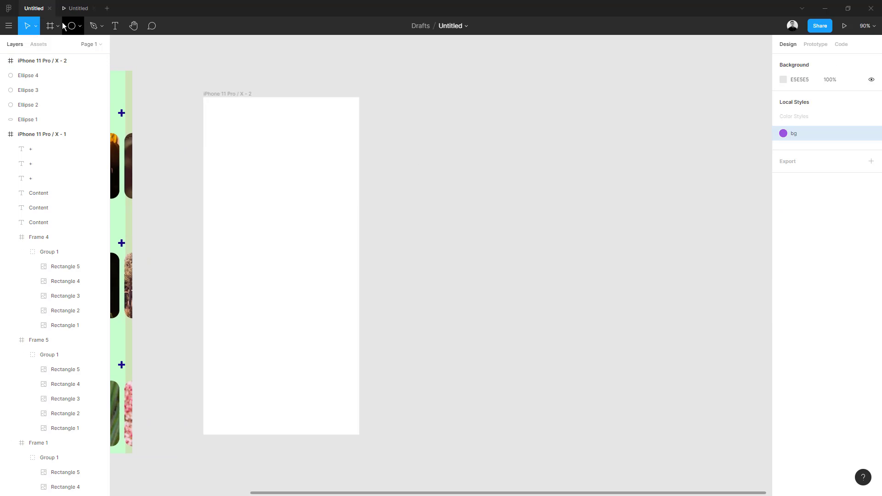
left_click(83, 27)
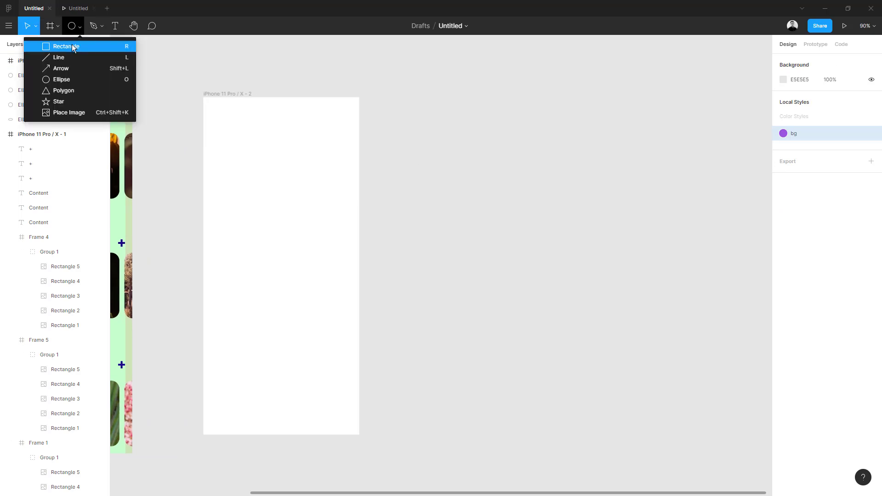
left_click(73, 48)
mouse_move(398, 166)
left_mouse_down()
mouse_move(474, 222)
mouse_move(462, 239)
left_mouse_up()
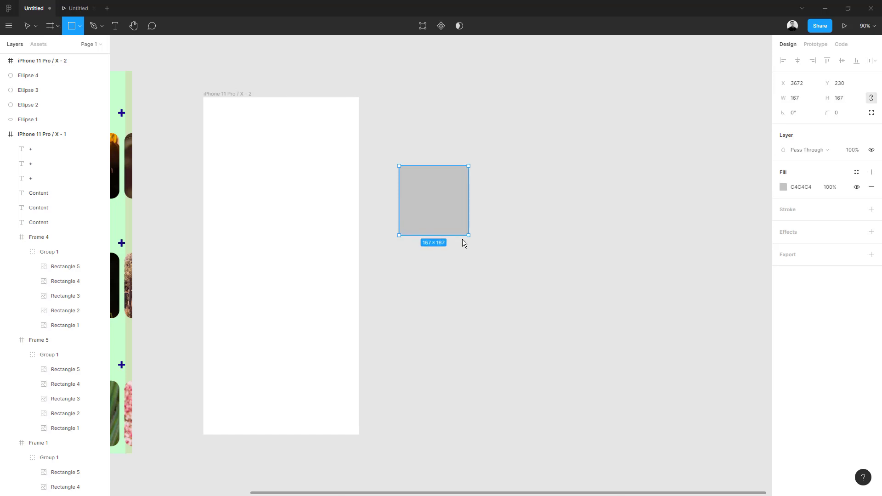
- Duplicate the square four times to make a row of five evenly spaced squares
scroll(498, 269, "right", 5)
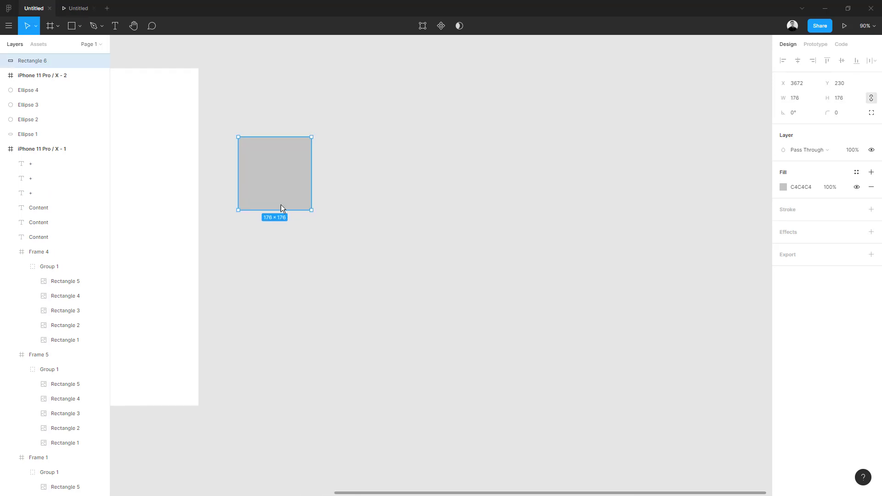
scroll(275, 300, "up", 2)
left_click_drag(260, 208, 360, 216)
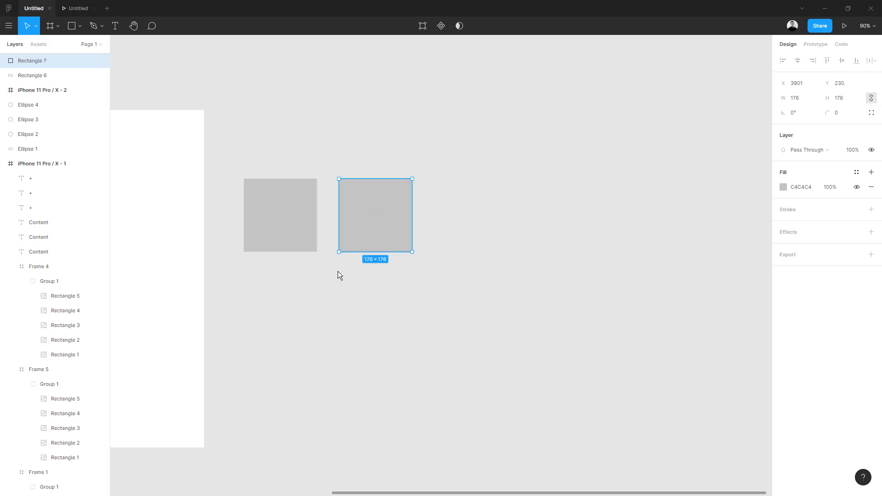
key("ctrl+d")
key("ctrl+d")
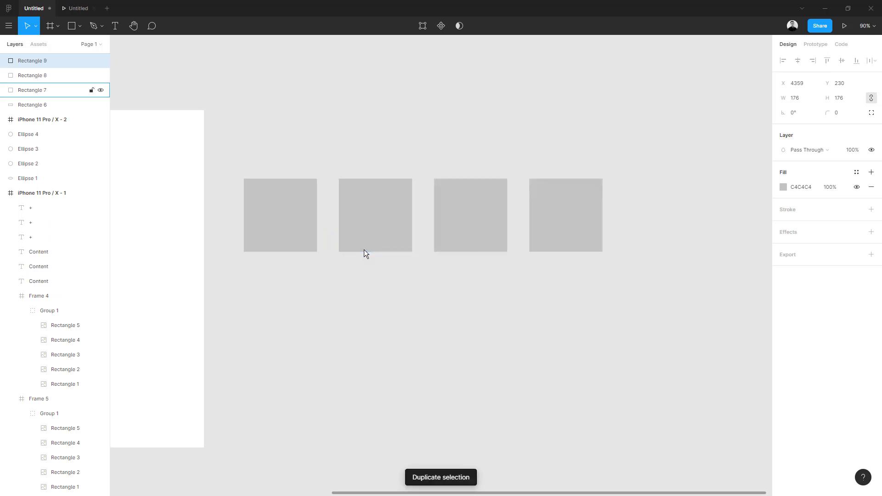
key("ctrl+d")
left_click(360, 289)
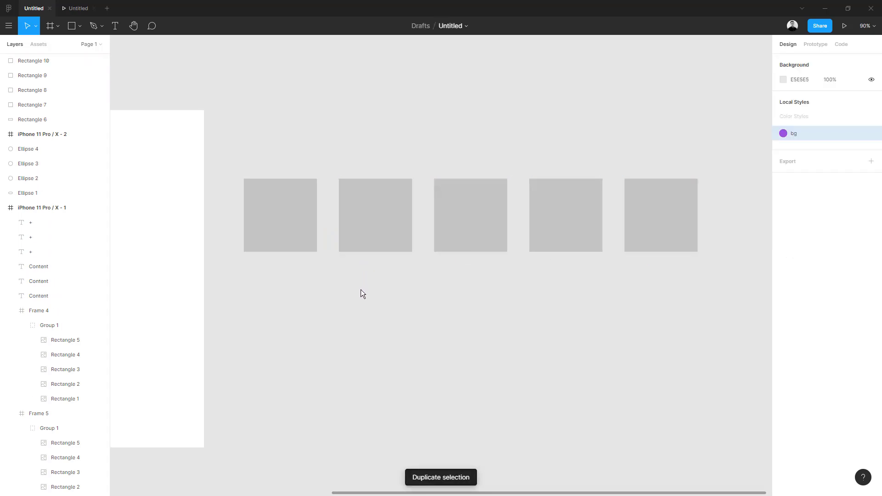
- Select all five squares and set their corner radius to 3
scroll(319, 265, "up", 1)
scroll(318, 265, "right", 1)
left_click_drag(443, 250, 668, 287)
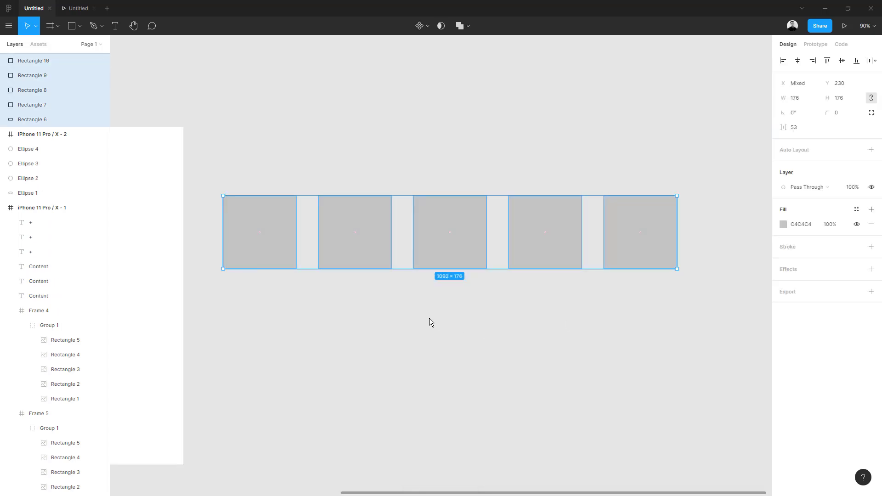
scroll(473, 299, "down", 1)
scroll(473, 299, "left", 2)
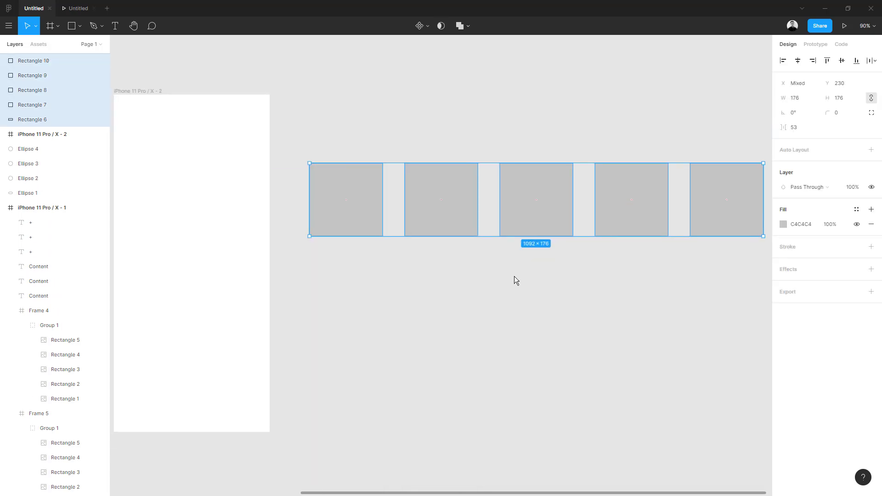
left_click(828, 114)
type("1")
key("Return")
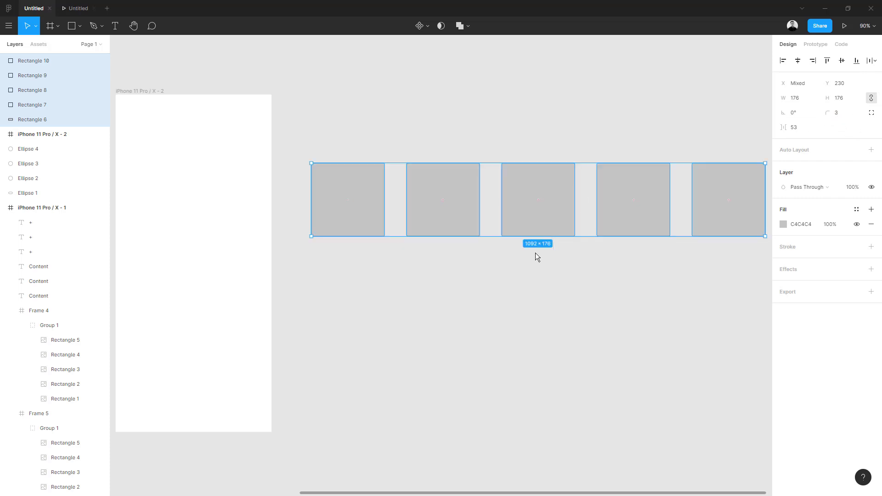
left_click(535, 253)
scroll(439, 305, "right", 1)
key("ctrl+z")
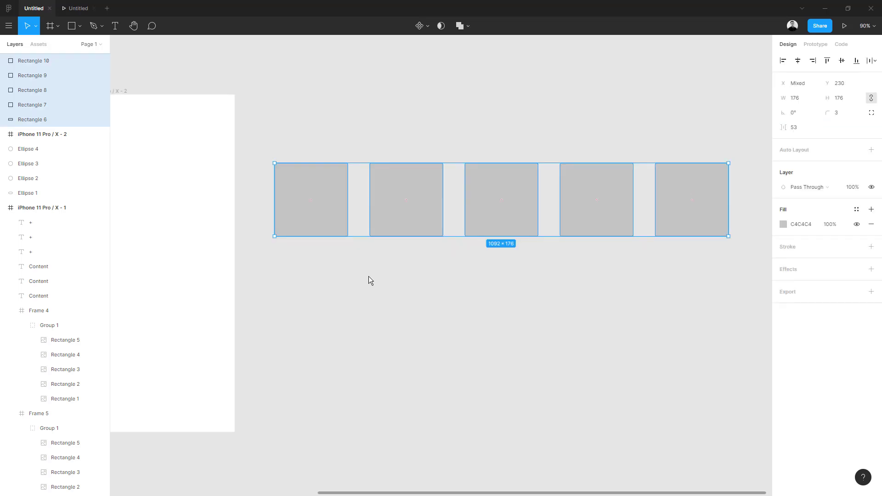
- Try adjusting the first square's corner radius directly on the canvas and undo the change
scroll(358, 285, "up", 1)
scroll(358, 285, "right", 1)
left_click(302, 224)
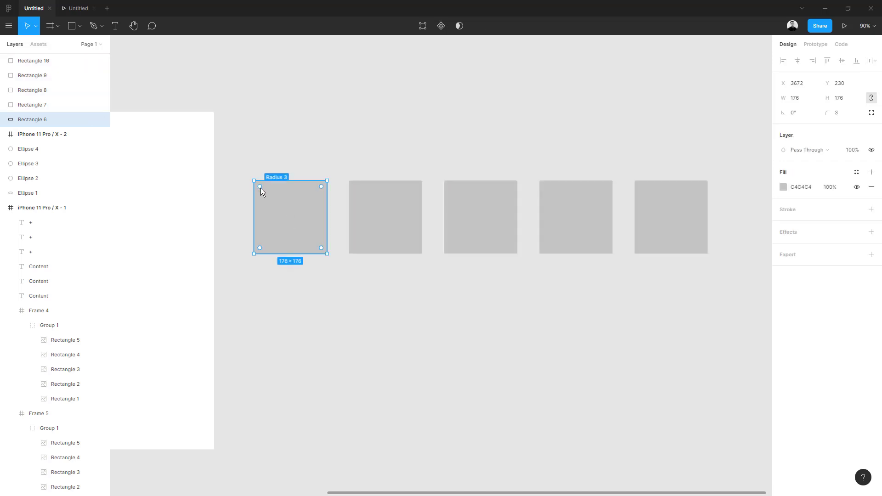
left_click_drag(261, 188, 261, 189)
key("ctrl+z")
- Select all five squares and combine them into one group
left_click_drag(247, 132, 679, 261)
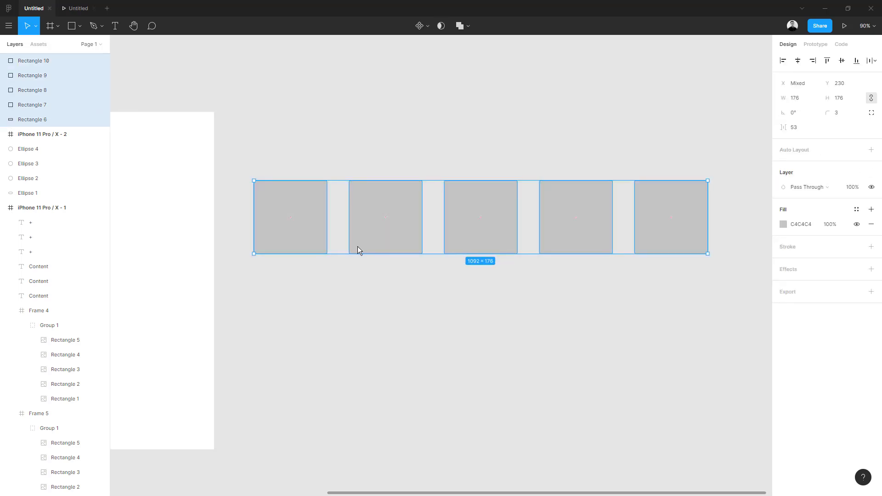
right_click(297, 238)
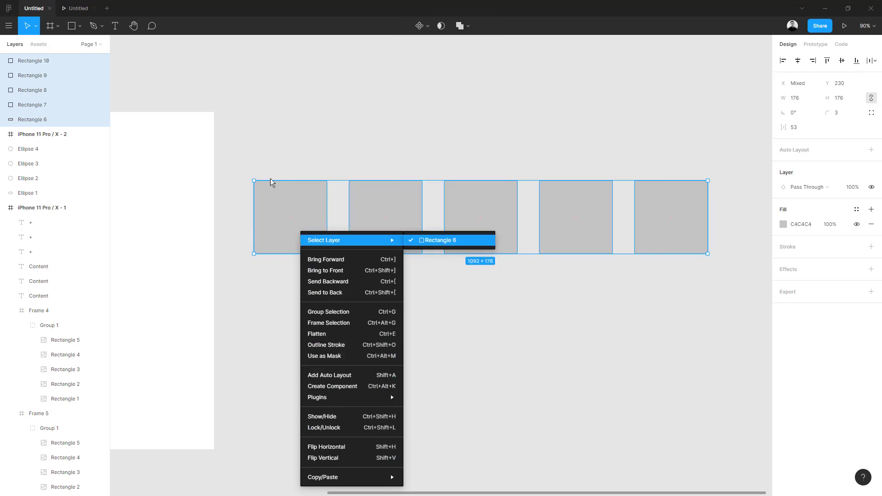
left_click(246, 118)
left_click_drag(245, 115, 734, 291)
right_click(382, 223)
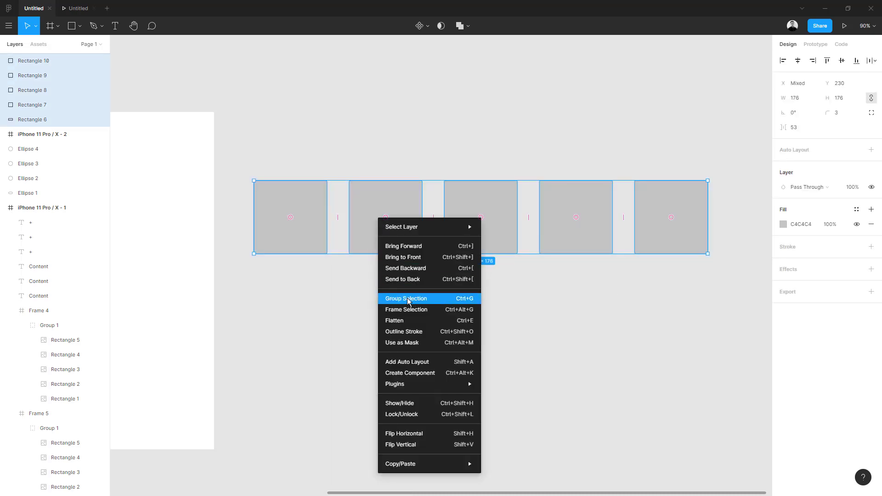
left_click(463, 299)
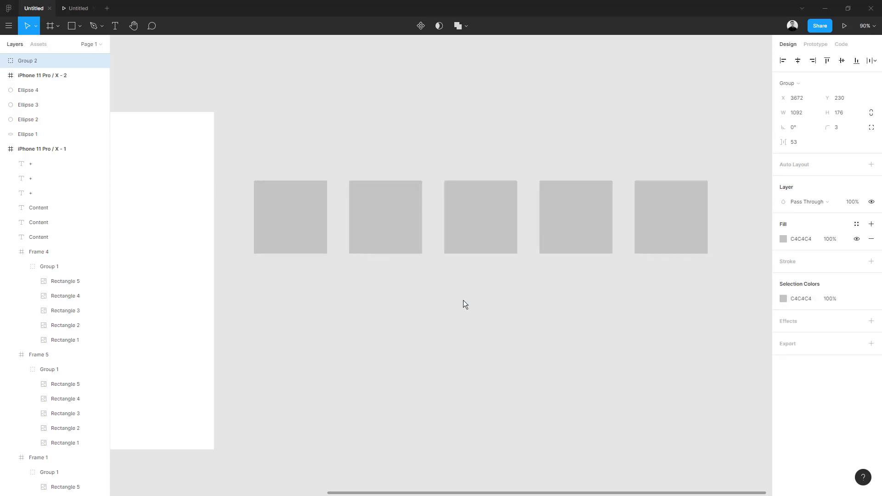
- Move the group of squares closer to the new phone frame, to about X 3623, Y 240, and deselect it
left_click_drag(379, 237, 358, 246)
left_click_drag(294, 340, 469, 302)
scroll(464, 306, "up", 2)
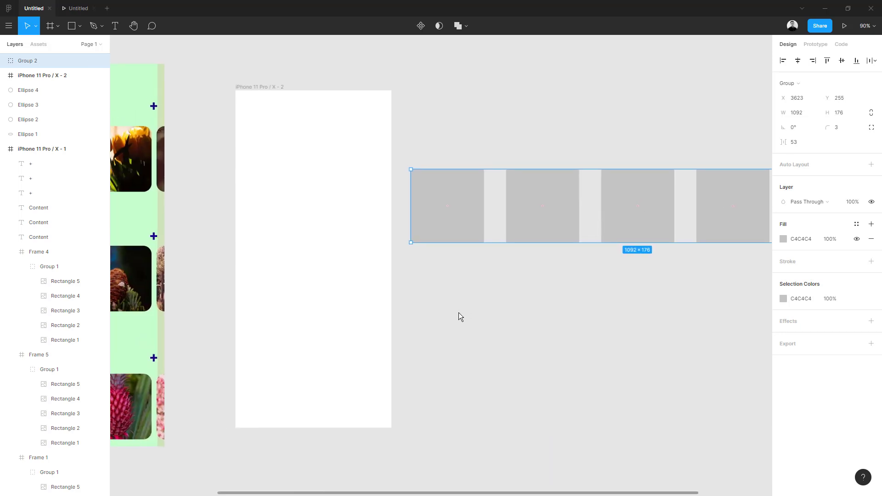
scroll(440, 316, "right", 2)
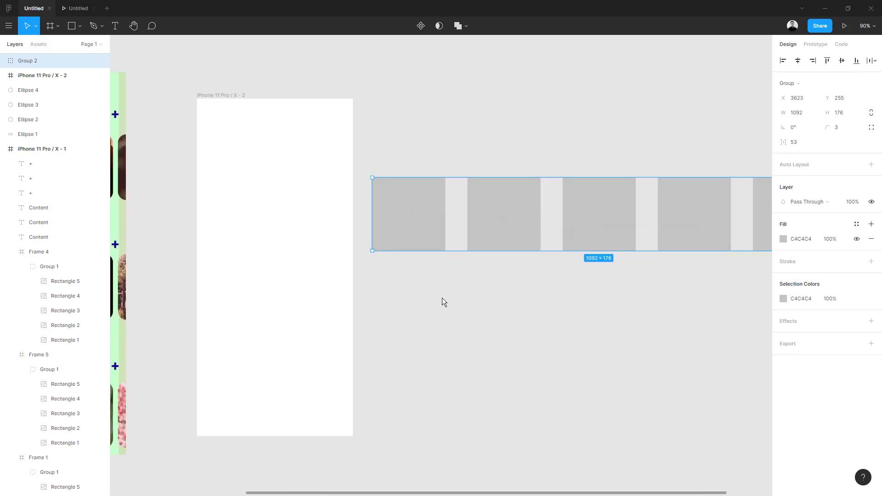
left_click_drag(480, 243, 424, 240)
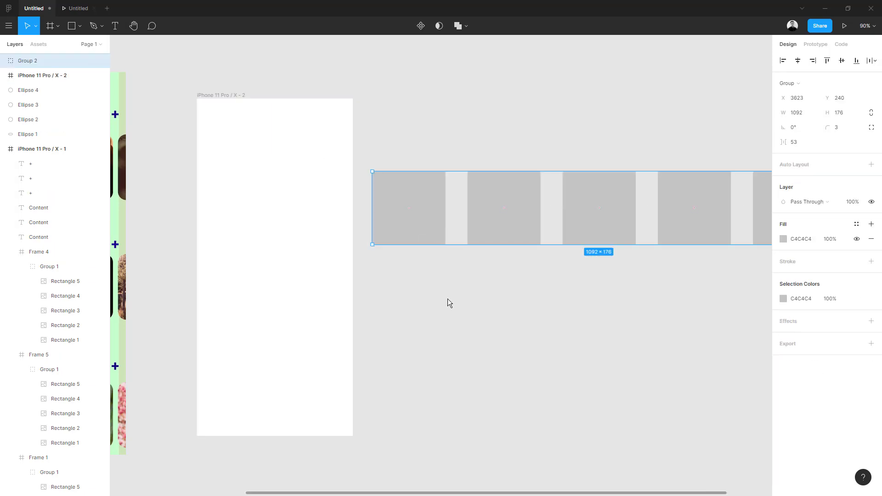
left_click(447, 321)
- Draw a frame about 305 × 132 and place it inside the iPhone 11 Pro / X - 2 frame at X 0, Y 123
scroll(450, 320, "left", 2)
scroll(450, 319, "up", 1)
scroll(454, 310, "left", 1)
scroll(454, 311, "up", 1)
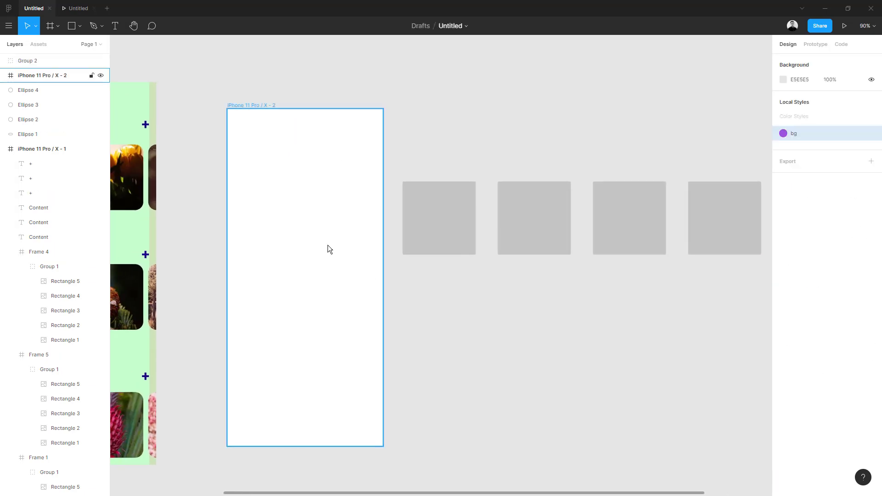
key("f")
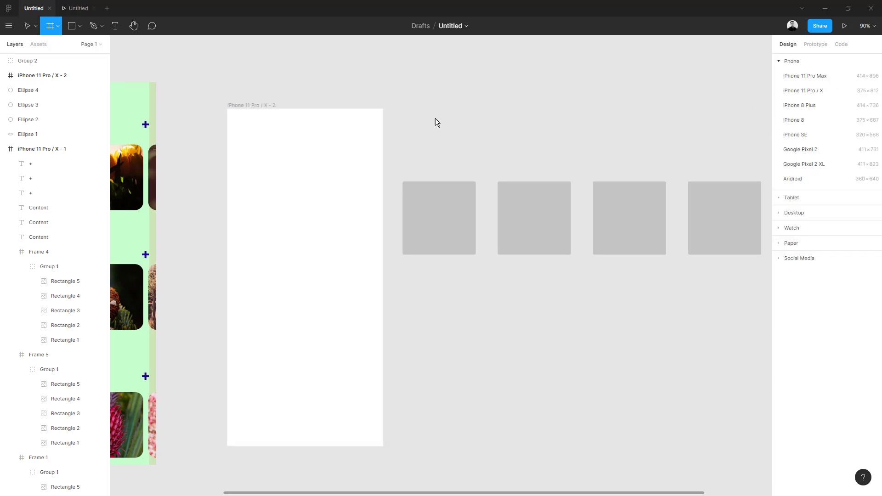
mouse_move(411, 108)
left_mouse_down()
mouse_move(553, 163)
mouse_move(538, 163)
left_mouse_up()
mouse_move(478, 140)
left_mouse_down()
mouse_move(326, 195)
mouse_move(281, 183)
left_mouse_up()
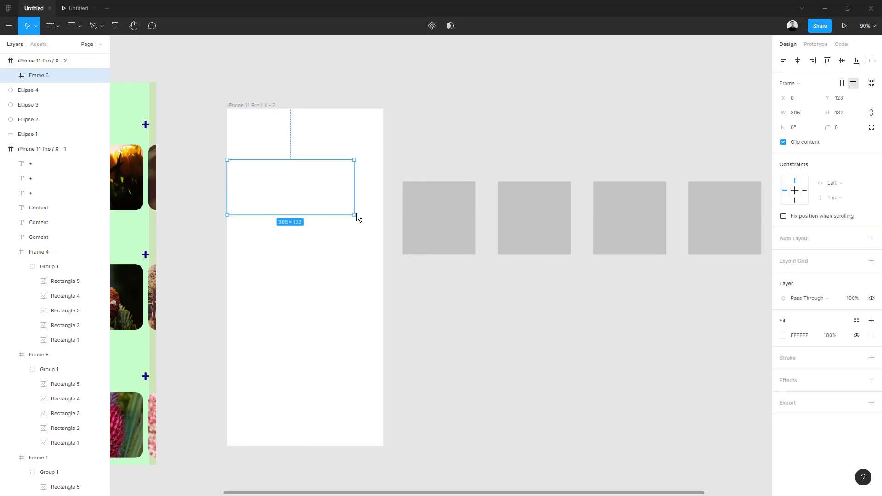
left_click_drag(355, 215, 278, 182)
- Move the group of squares into the iPhone 11 Pro / X - 2 frame, positioned at X 12, Y 149
left_click(449, 229)
key("shift+Up")
key("shift+Up")
key("shift+Up")
key("shift+Up")
key("shift+Up")
key("shift+Left")
key("shift+Down")
key("shift+Down")
key("shift+Down")
key("shift+Left")
key("shift+Left")
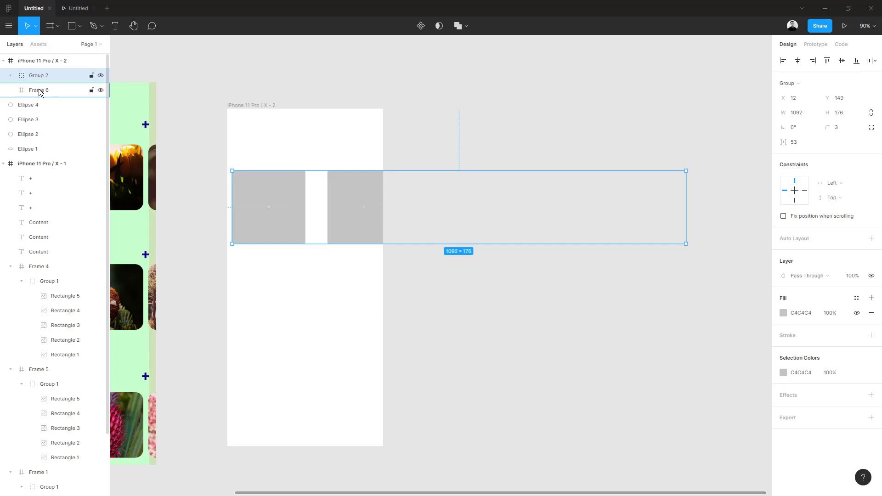
- Nest Group 2 inside Frame 6, and move Frame 6 up to Y 100 in the phone frame
left_click_drag(40, 92, 39, 90)
left_click(35, 77)
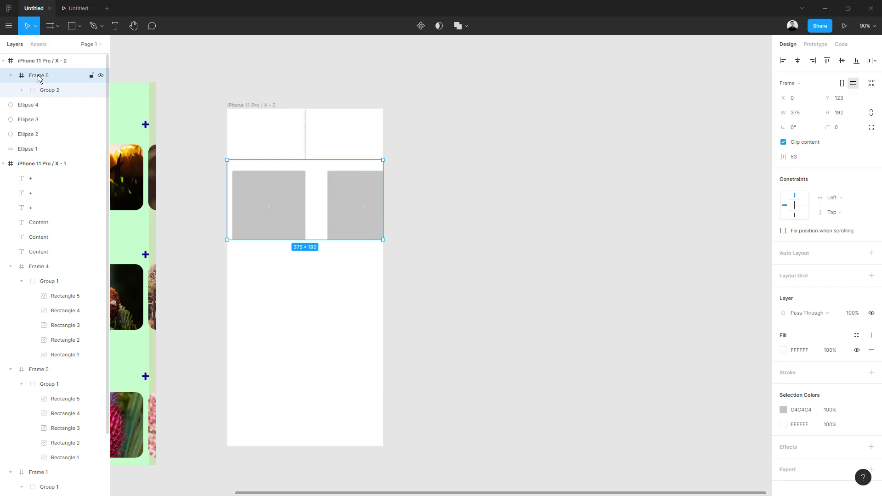
left_click_drag(283, 194, 283, 185)
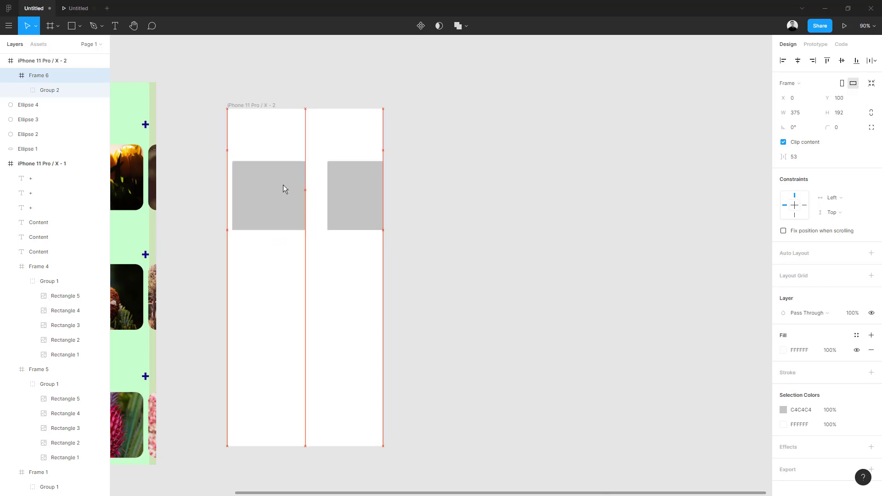
left_click(331, 285)
- Preview the iPhone 11 Pro / X - 2 frame in presentation view, and return to the design file
left_click(244, 105)
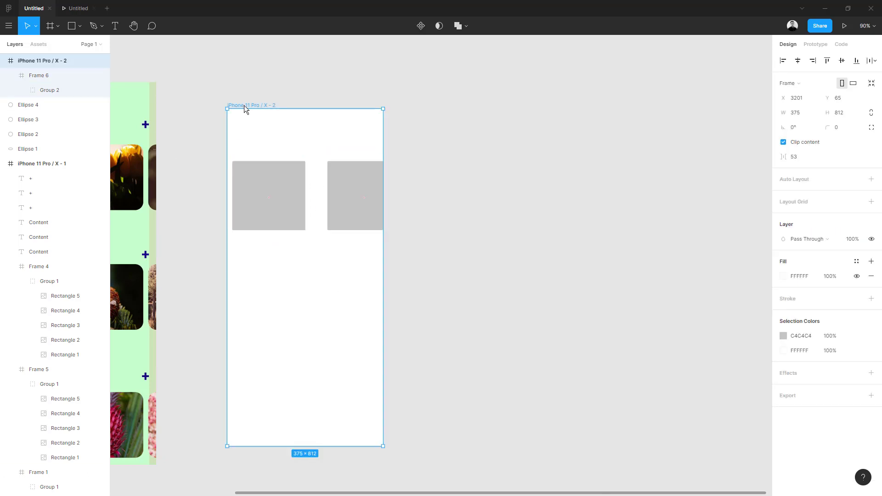
left_click(846, 30)
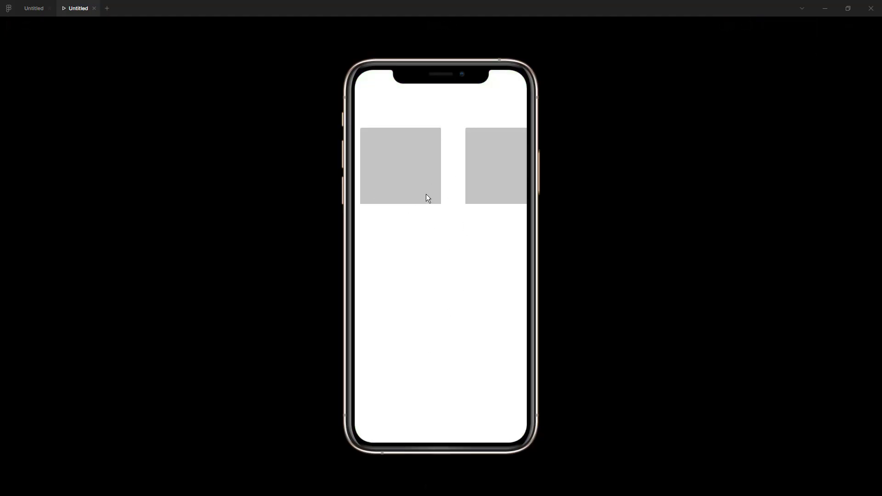
left_click(30, 10)
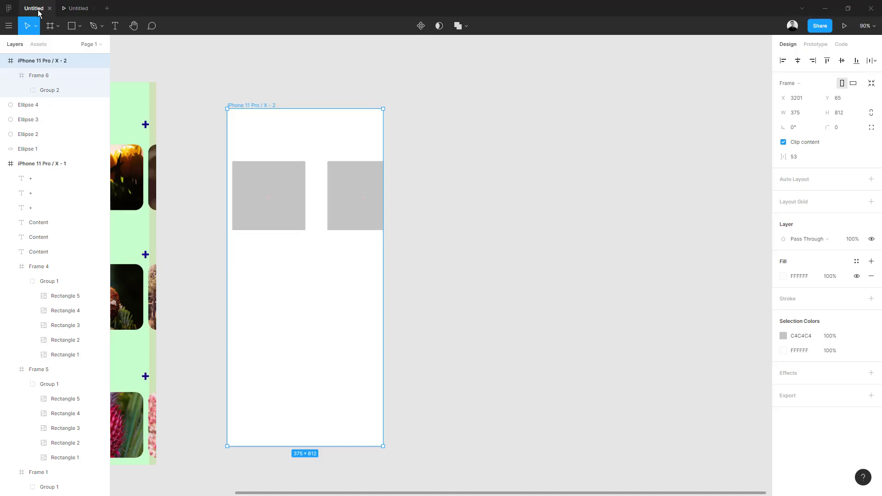
- Set the overflow behavior of Frame 6 to Horizontal Scrolling
left_click(284, 173)
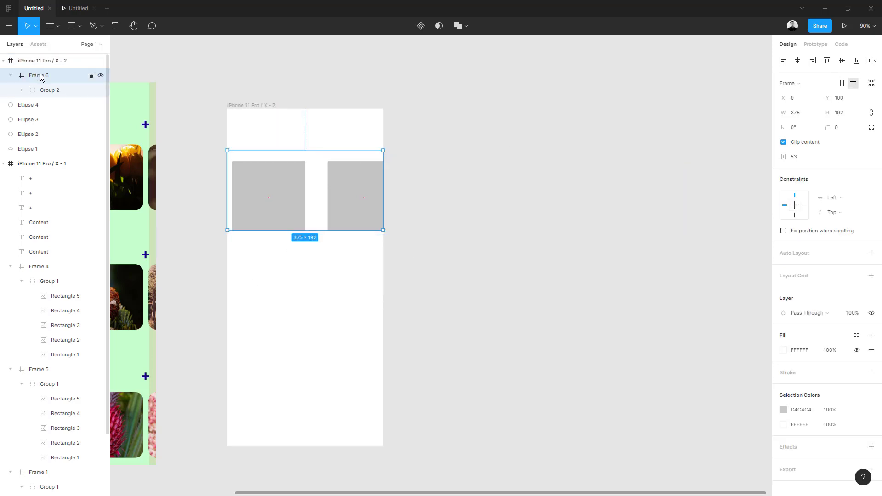
left_click(815, 45)
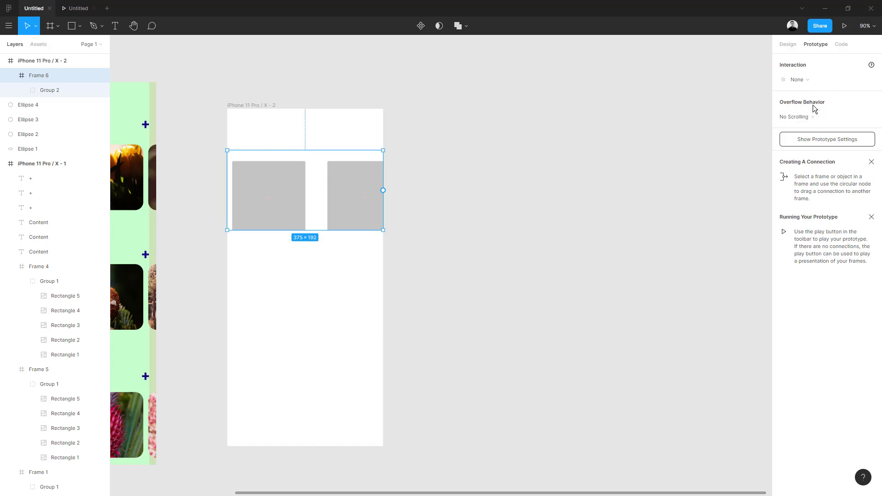
left_click(85, 90)
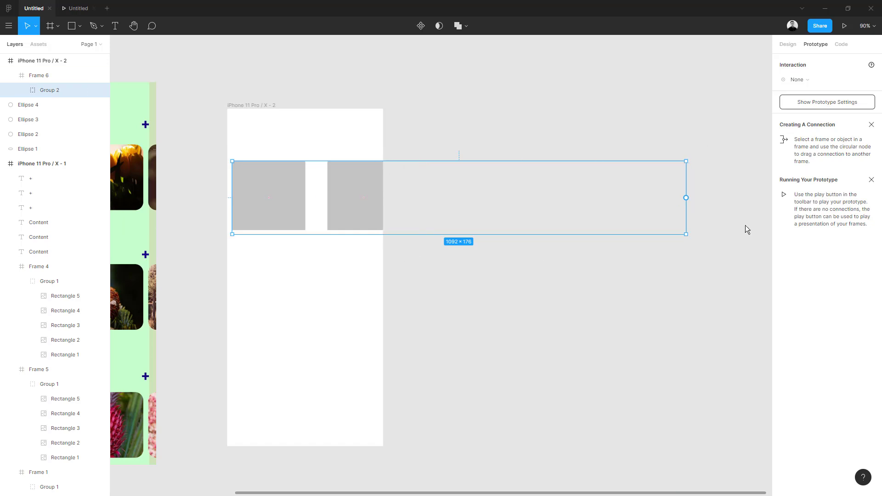
left_click(46, 74)
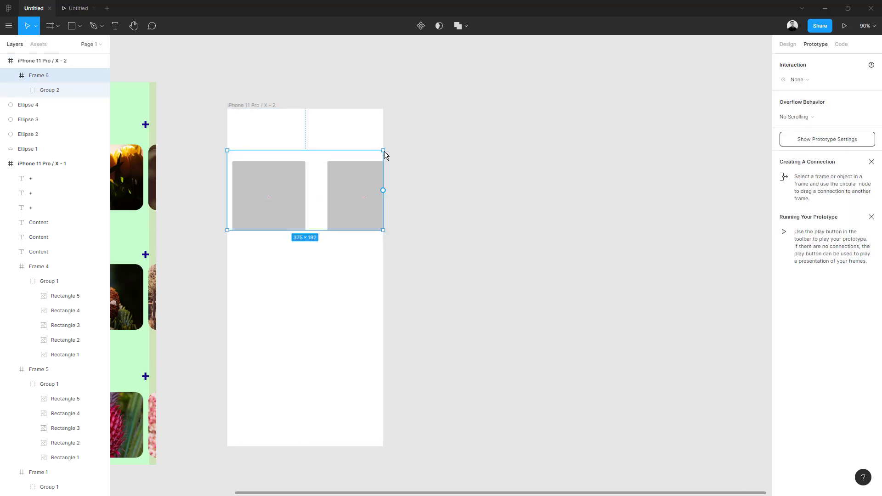
left_click(43, 91)
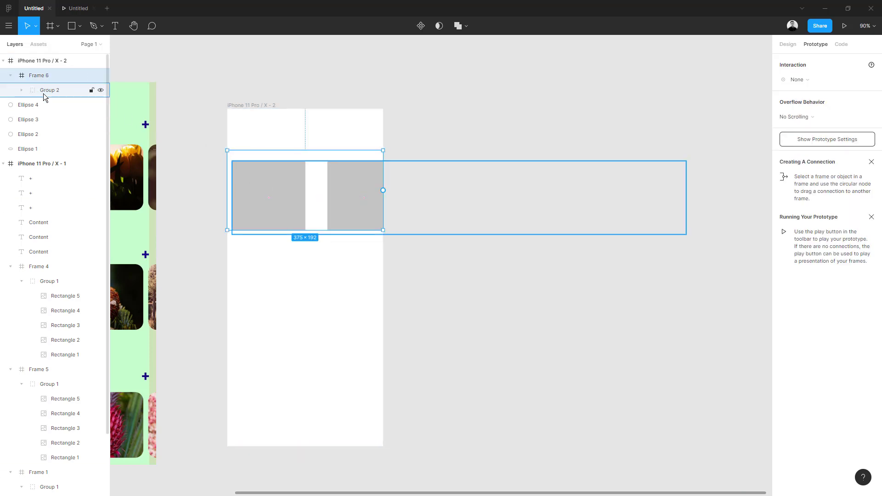
left_click(63, 76)
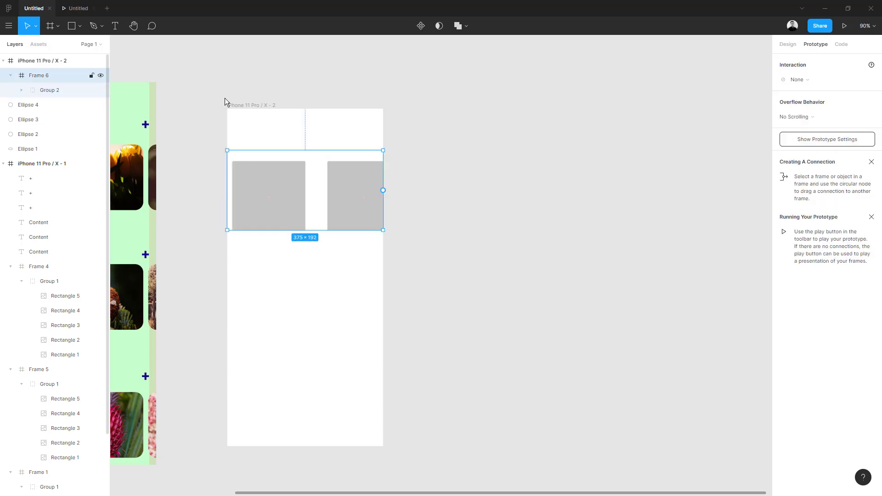
left_click(834, 121)
left_click(803, 128)
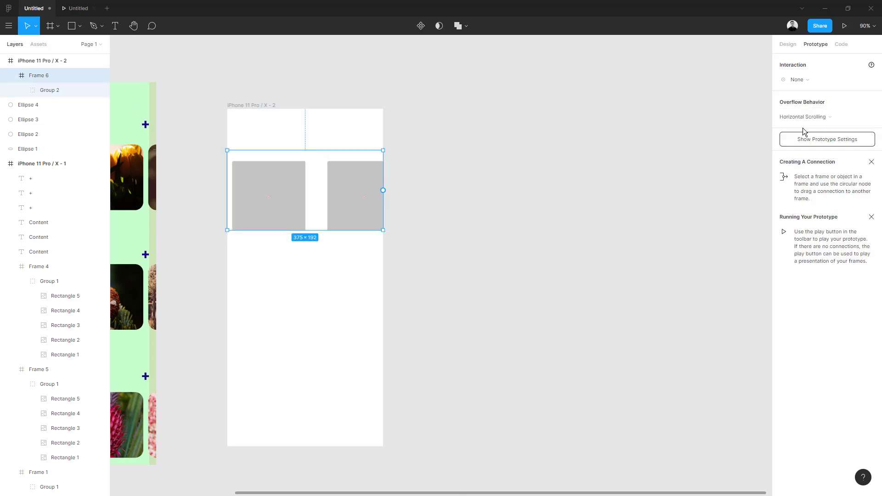
- Test the sideways scrolling of the card row in the prototype preview, and return to the design file
left_click(845, 26)
left_click_drag(469, 189, 860, 153)
left_click_drag(477, 179, 444, 152)
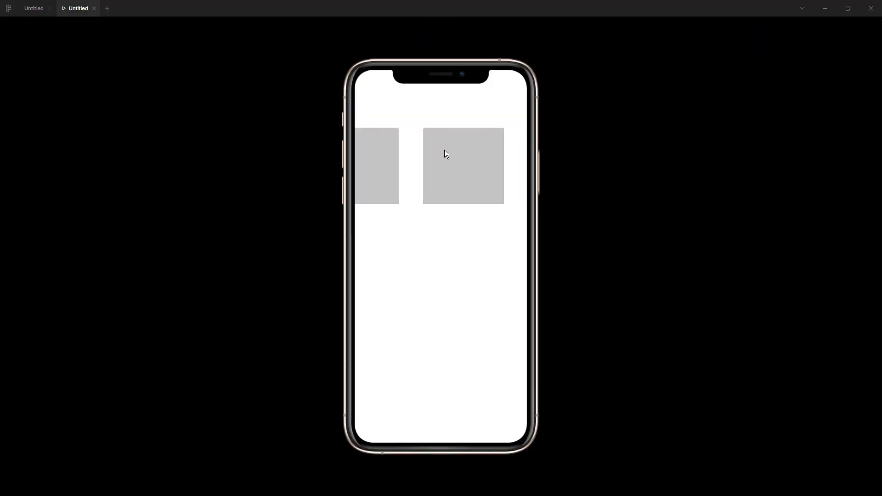
left_click(34, 9)
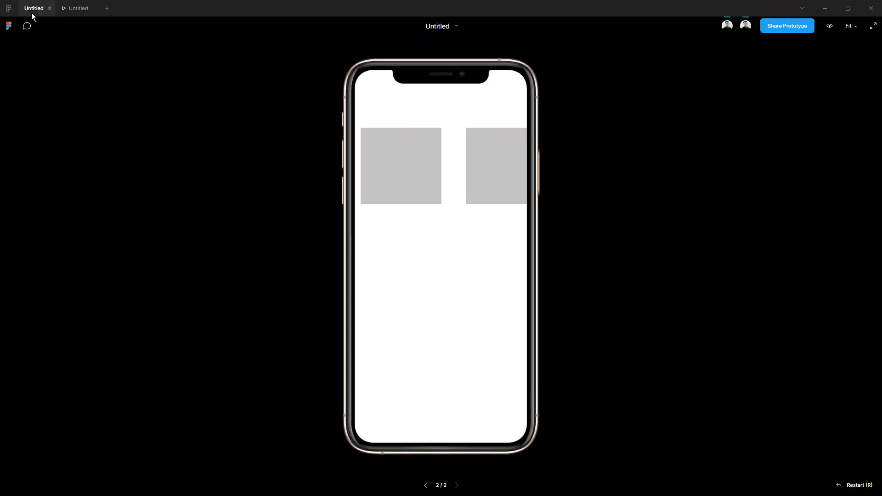
- Duplicate Frame 6 twice below the original to make three rows of cards in the phone frame, and deselect
scroll(300, 271, "down", 2)
scroll(299, 271, "left", 1)
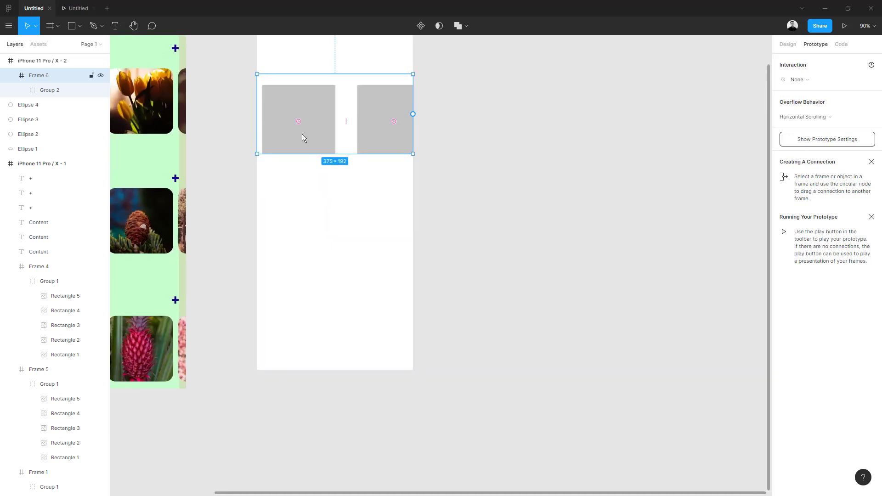
left_click_drag(303, 167, 294, 326)
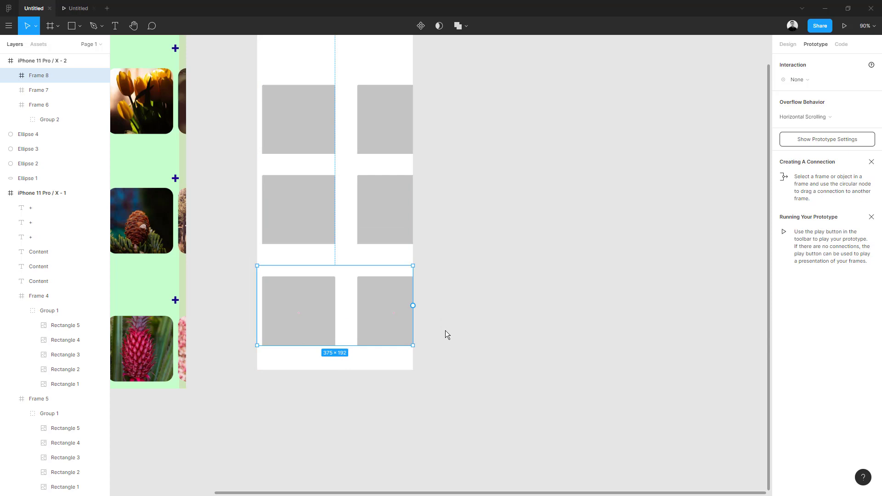
key("Escape")
- Check the three-row iPhone 11 Pro / X - 2 layout in the prototype preview, and return to the design file
scroll(460, 331, "up", 2)
scroll(423, 201, "down", 3)
scroll(423, 201, "right", 1)
scroll(321, 112, "up", 3)
scroll(321, 112, "left", 1)
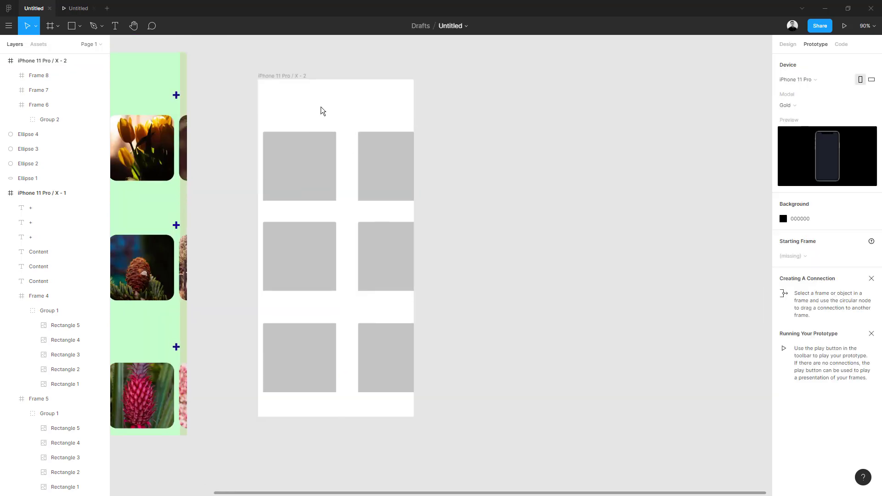
left_click(272, 77)
scroll(467, 357, "down", 4)
scroll(498, 473, "up", 3)
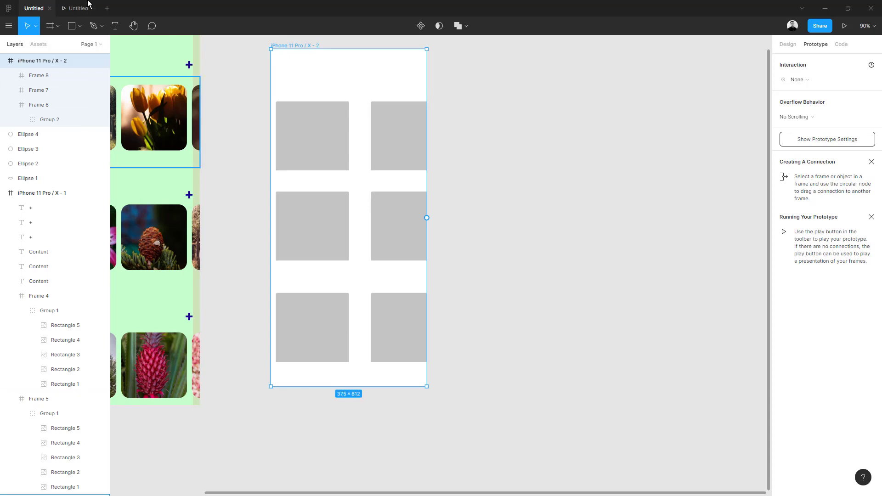
left_click(75, 9)
left_click(31, 8)
- Extend the iPhone 11 Pro / X - 2 frame downward to a height of 1222
scroll(303, 274, "down", 3)
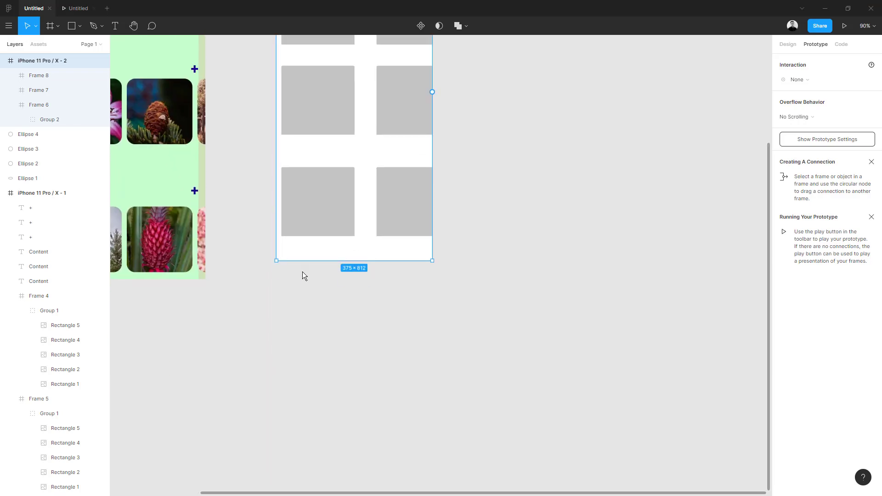
left_click_drag(319, 264, 323, 427)
left_click_drag(318, 225, 313, 316)
key("ctrl+z")
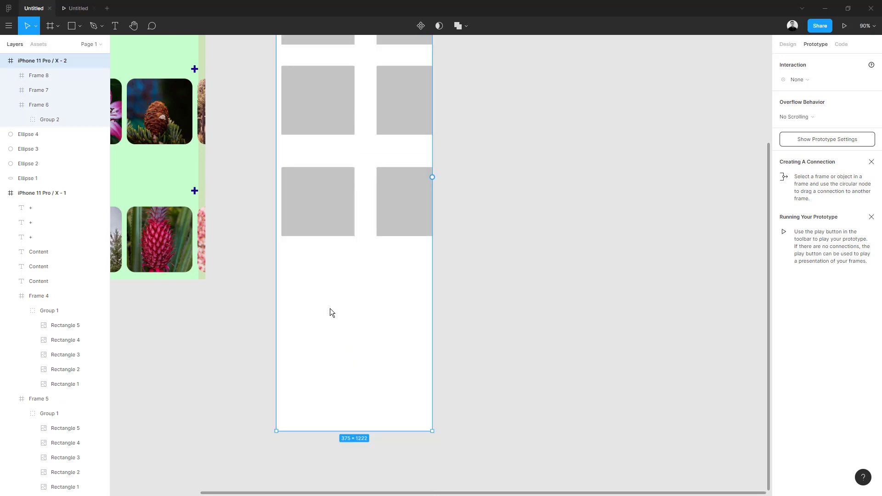
key("Escape")
- Duplicate the lowest row of cards into the empty space beneath it in the extended phone frame, and deselect
left_click(316, 219)
left_click_drag(316, 225, 319, 360)
key("Escape")
- Preview the extended phone frame, and test scrolling the page vertically and the card rows horizontally
scroll(402, 166, "up", 5)
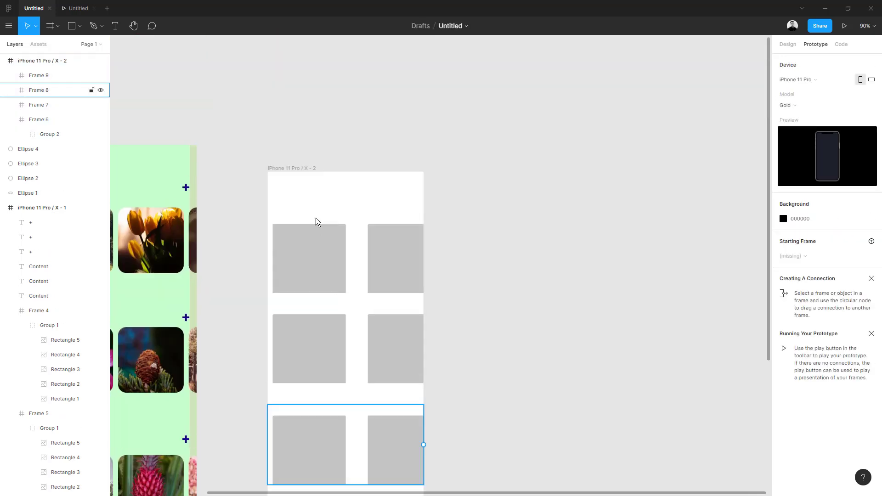
left_click(302, 170)
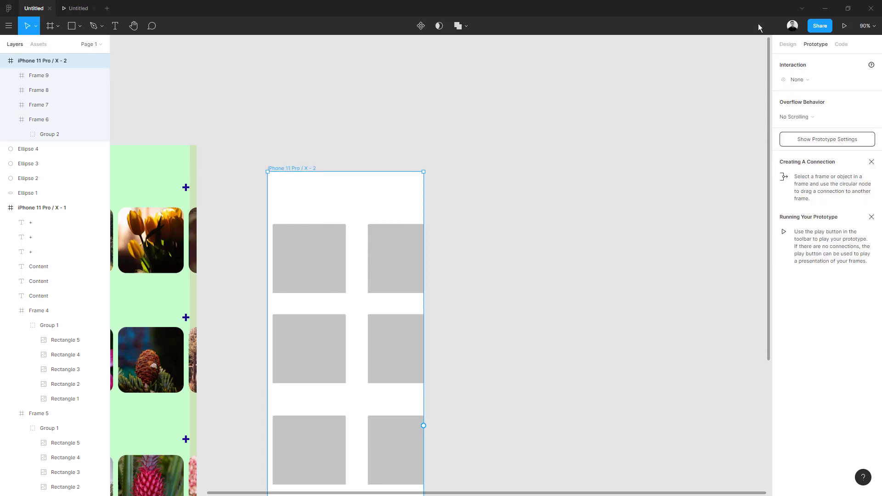
left_click(843, 27)
scroll(421, 299, "down", 5)
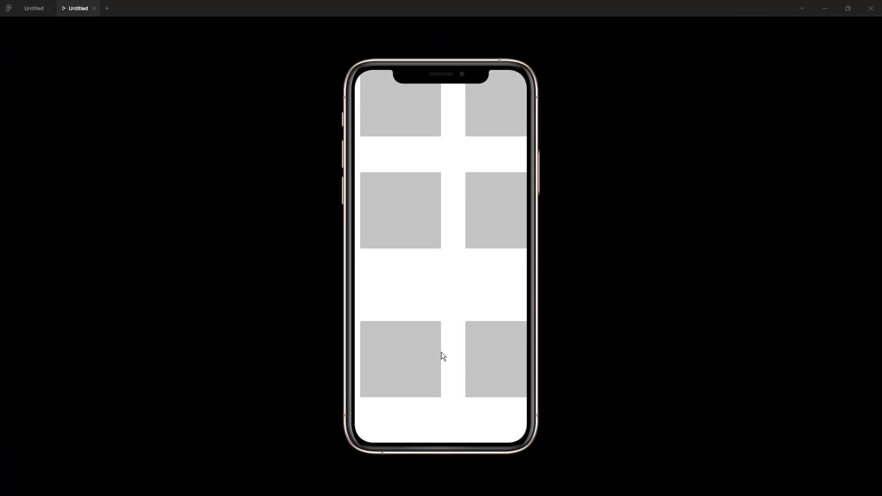
scroll(475, 180, "up", 2)
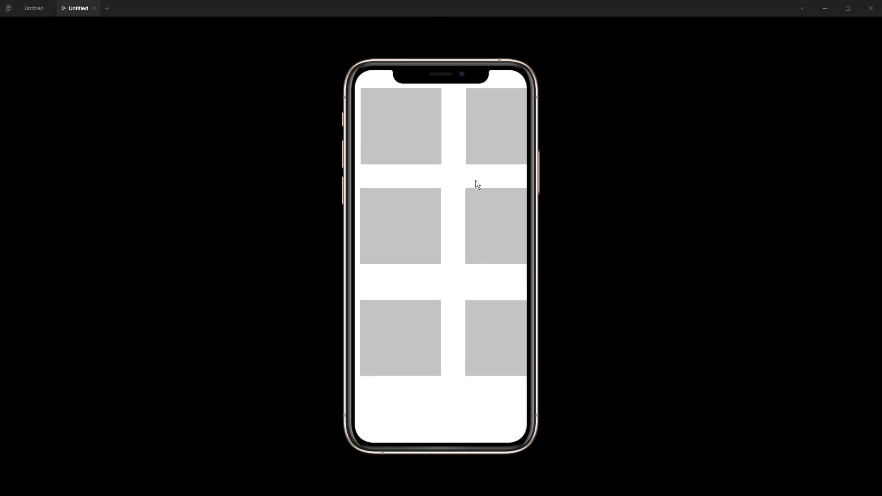
left_click_drag(388, 215, 429, 183)
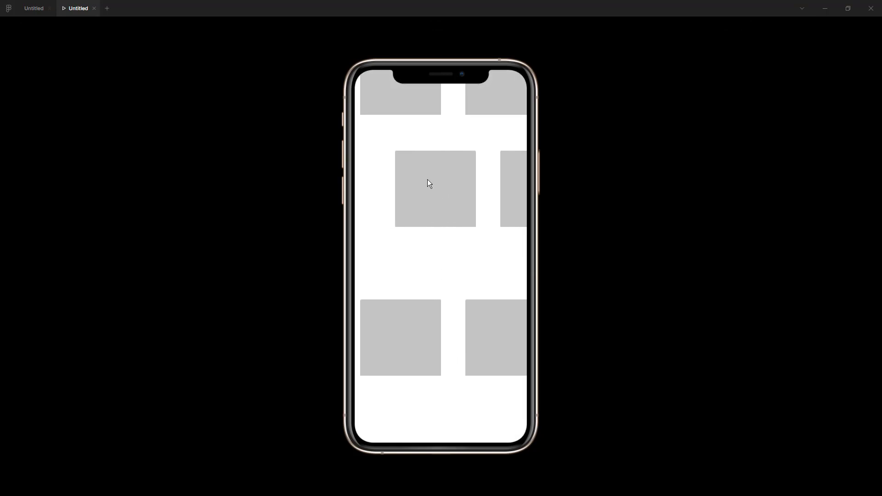
scroll(454, 330, "down", 2)
scroll(454, 327, "up", 2)
left_click_drag(492, 181, 502, 55)
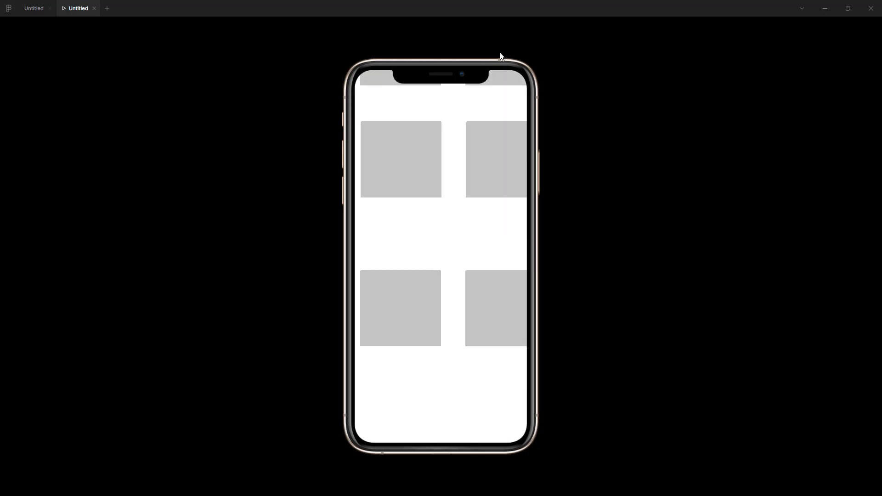